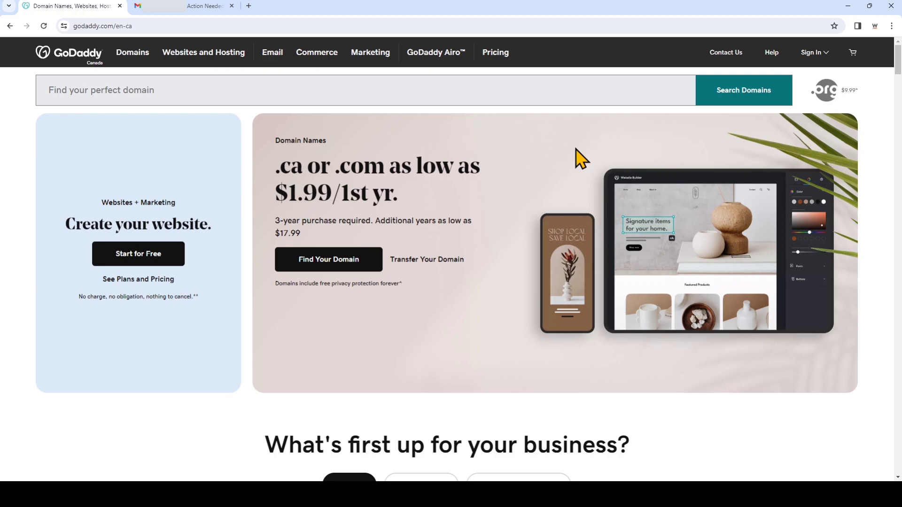
# Sign in to GoDaddy with the account username and password, skipping phone verification
pyautogui.click(812, 53)
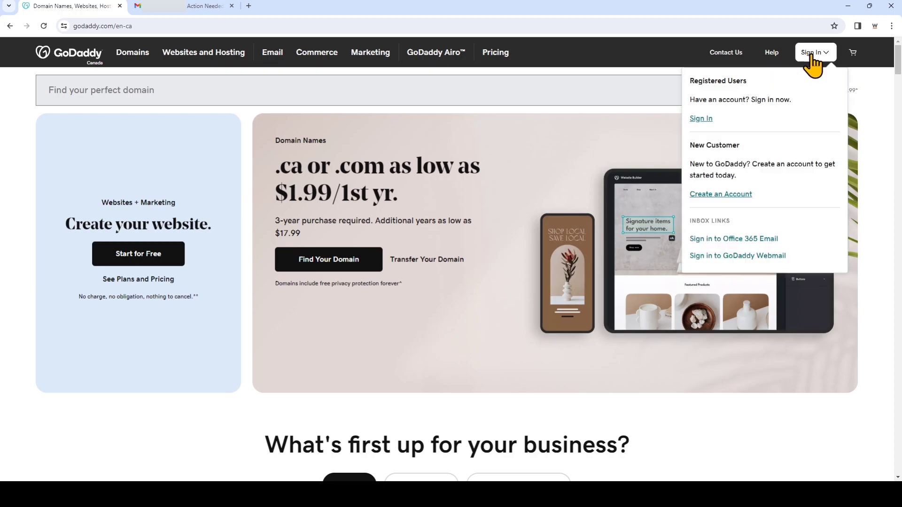
pyautogui.click(700, 119)
pyautogui.write('bestdo')
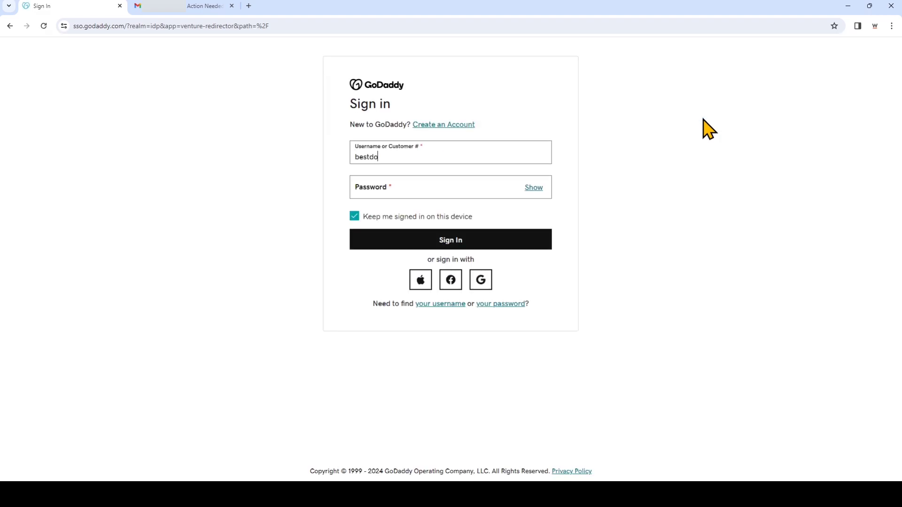
pyautogui.write('maincontrol')
pyautogui.click(504, 190)
pyautogui.write('****')
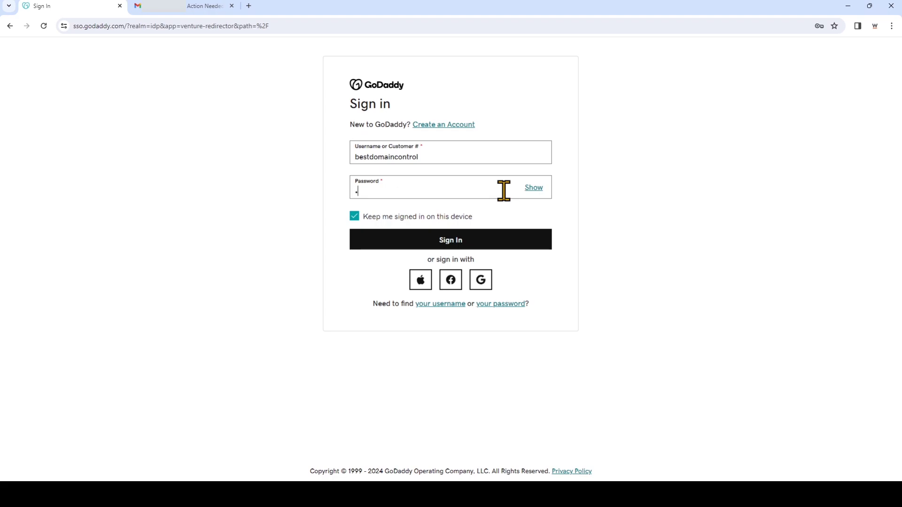
pyautogui.write('*****')
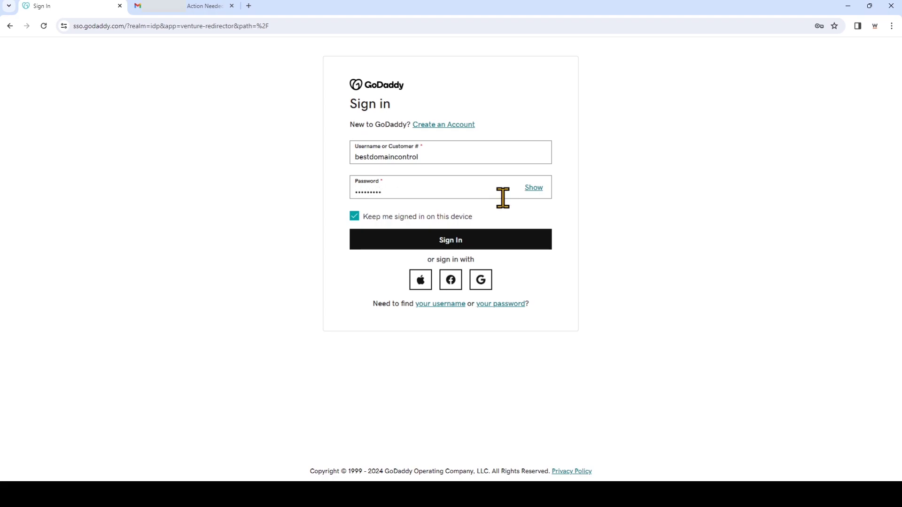
pyautogui.click(507, 239)
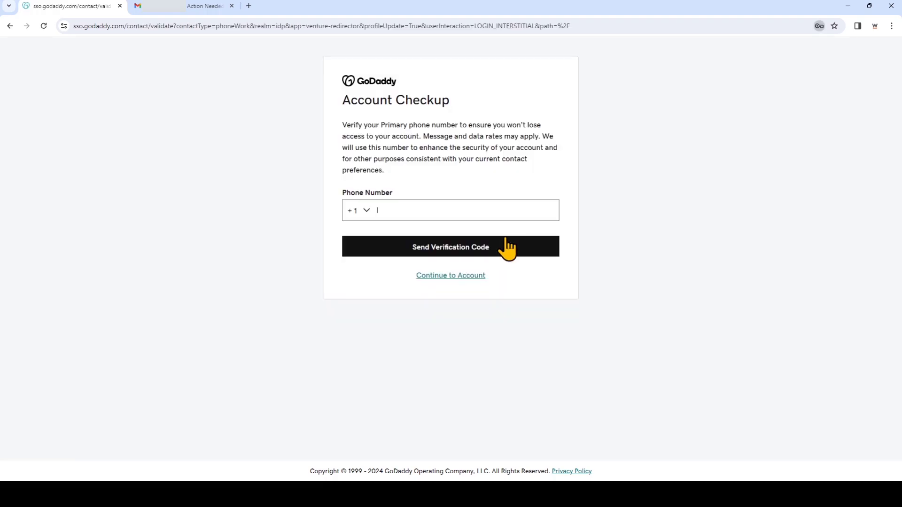
pyautogui.click(461, 279)
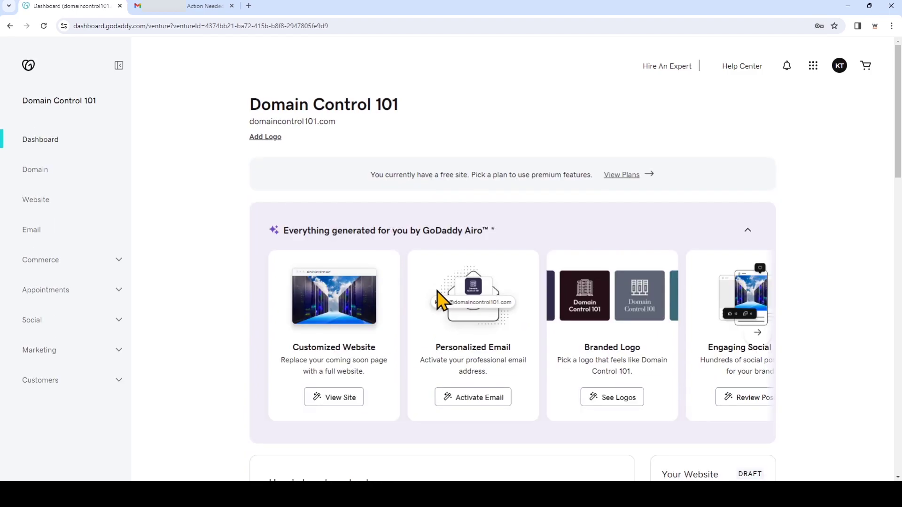
# Go to My Products from the profile avatar menu
pyautogui.click(840, 68)
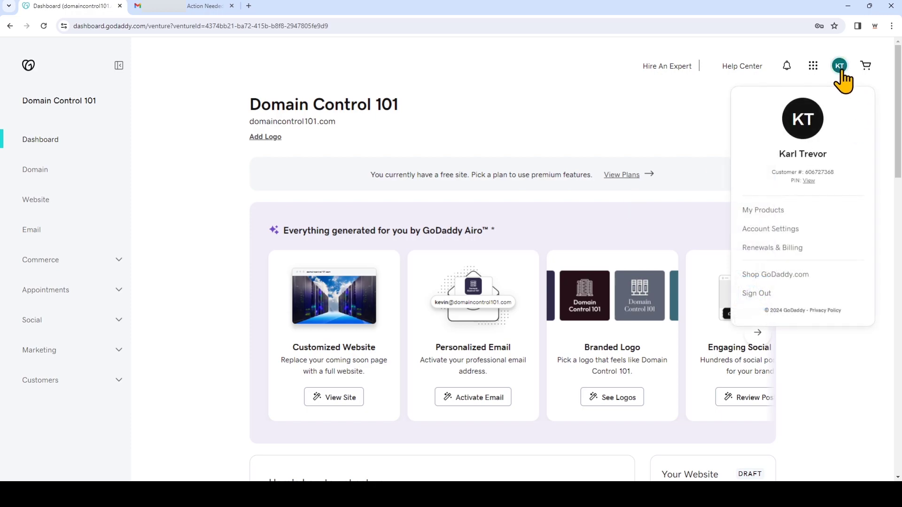
pyautogui.click(777, 213)
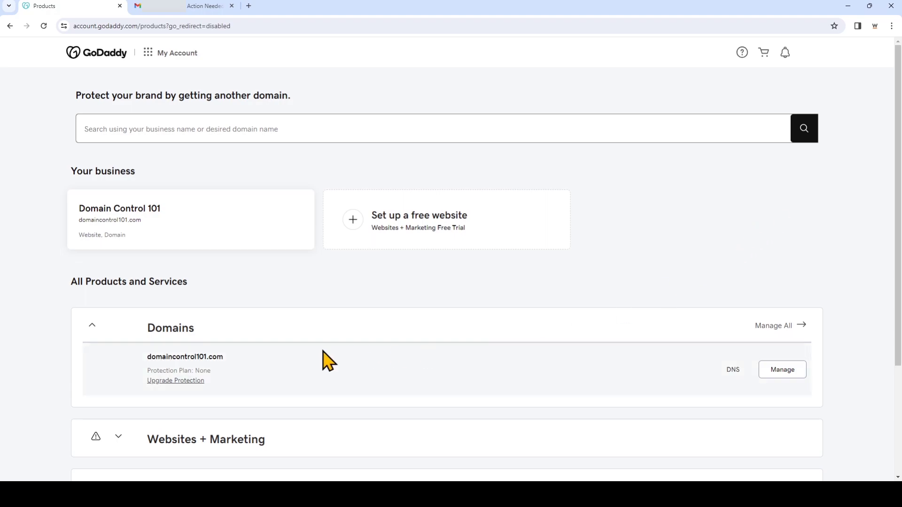
# Open Manage DNS for domaincontrol101.com via its Domain page
pyautogui.click(776, 379)
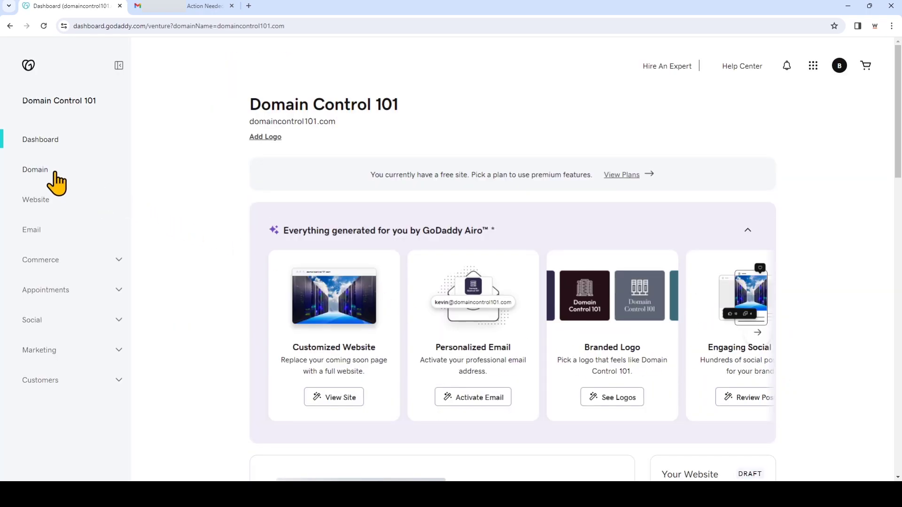
pyautogui.click(54, 174)
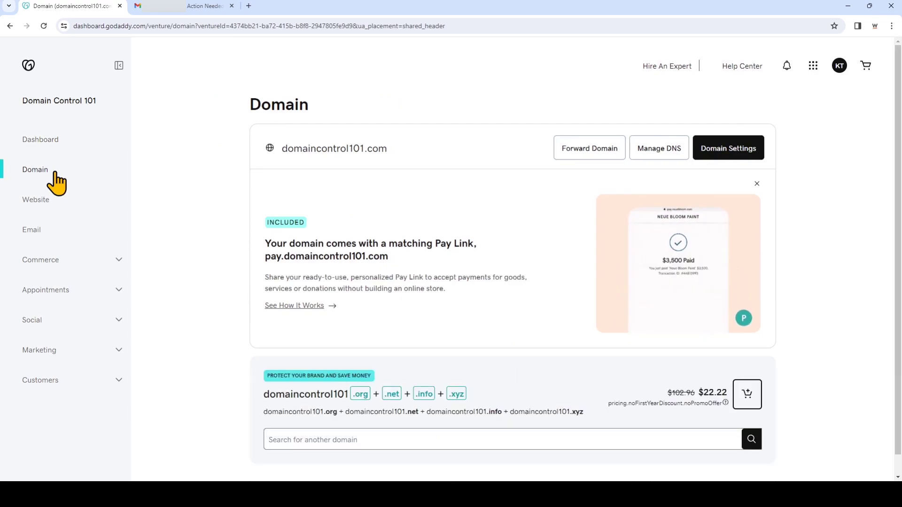
pyautogui.click(656, 158)
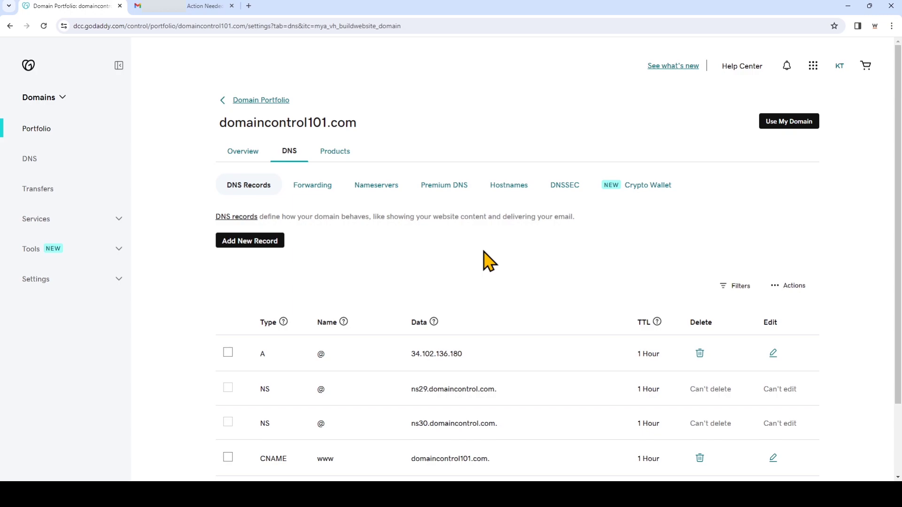
# Add a new DNS record of type MX, then bring up the Website.com setup email in Gmail
pyautogui.click(266, 241)
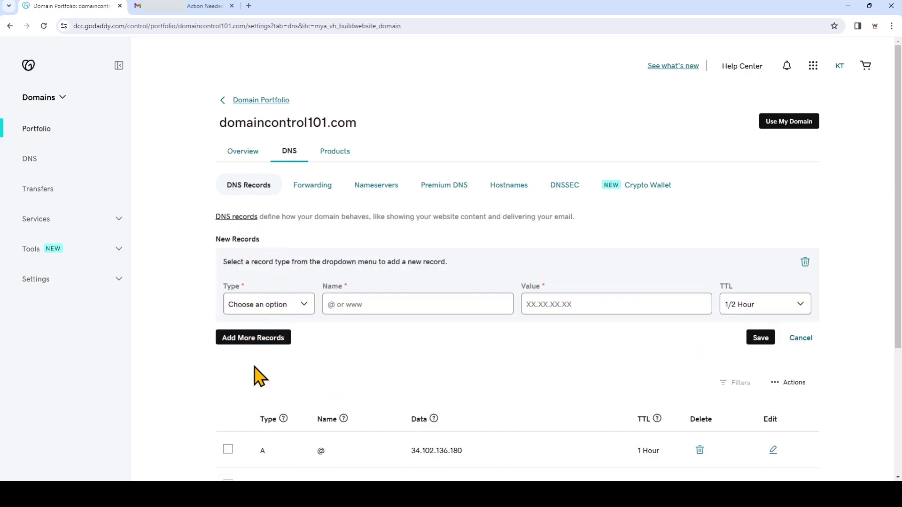
pyautogui.press('m')
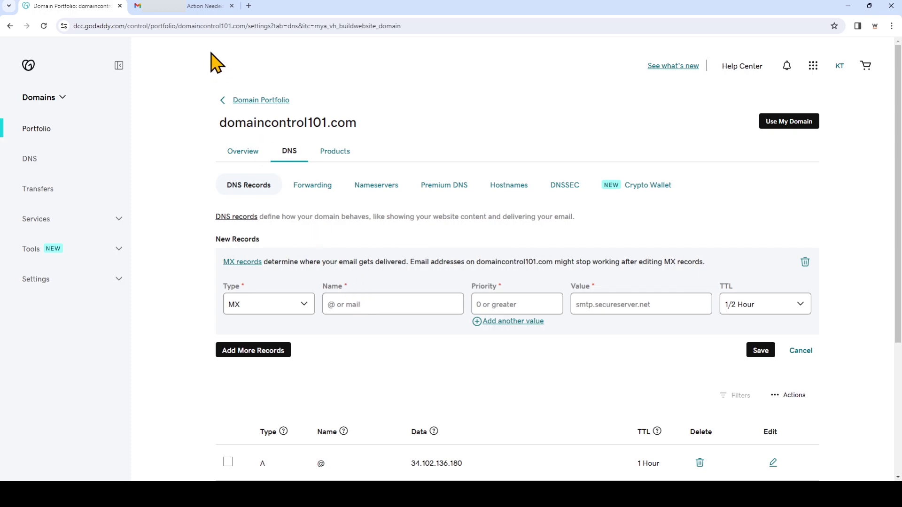
pyautogui.click(200, 6)
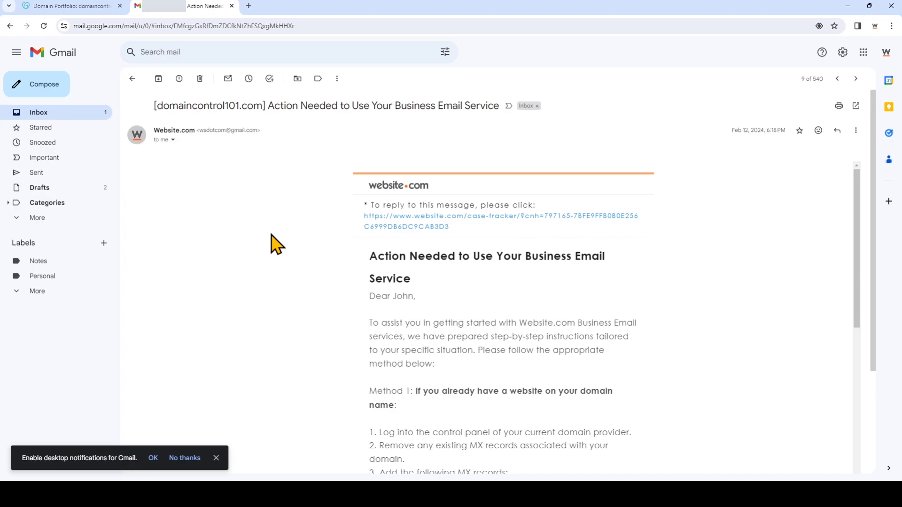
# Read the email's MX instructions, then return to the GoDaddy DNS page
pyautogui.scroll(-5, 271, 234)
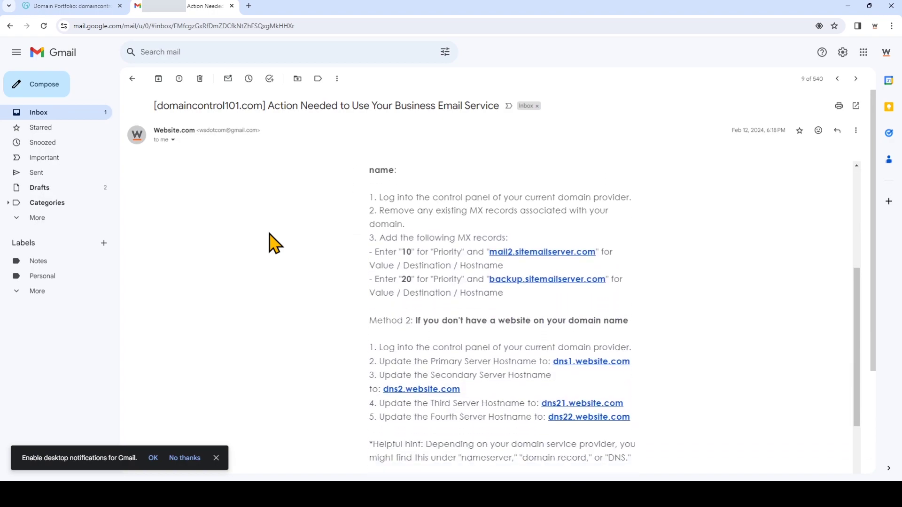
pyautogui.scroll(1, 274, 243)
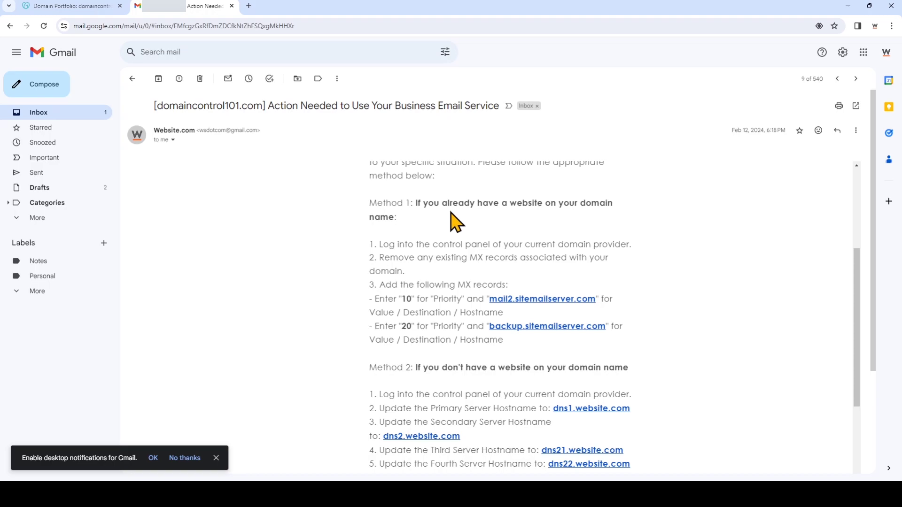
pyautogui.click(89, 7)
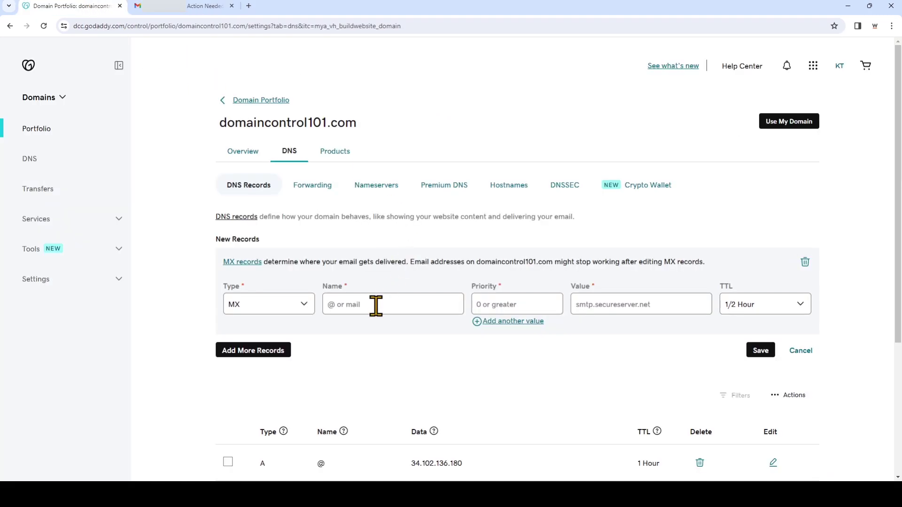
# Enter @ as the new MX record's name, checking the instructions email
pyautogui.click(376, 306)
pyautogui.write('@')
pyautogui.click(184, 10)
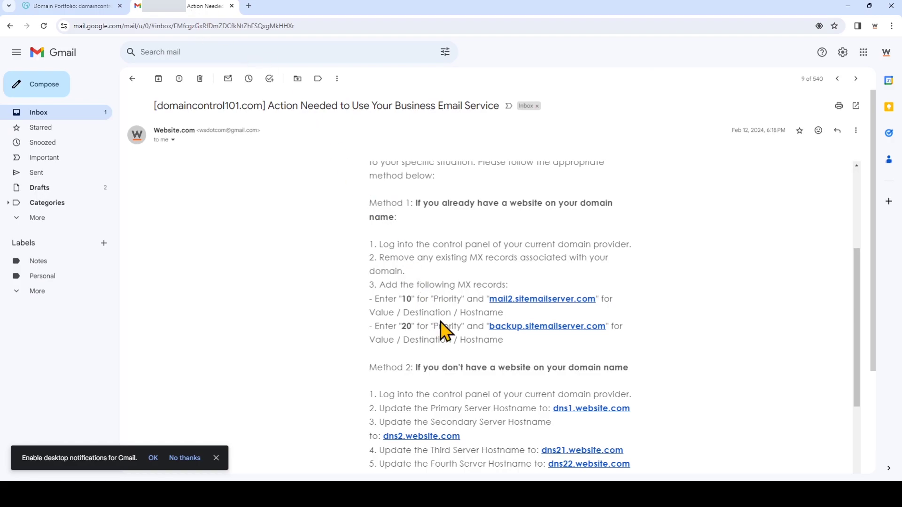
pyautogui.click(101, 7)
# Give the record priority 10, value mail2.sitemailserver.com and 1 Hour TTL, and save it
pyautogui.click(549, 303)
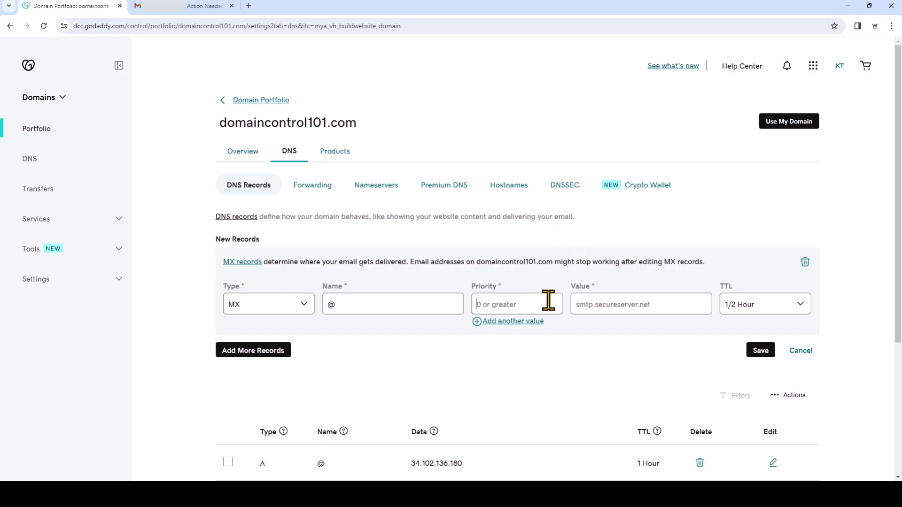
pyautogui.write('10')
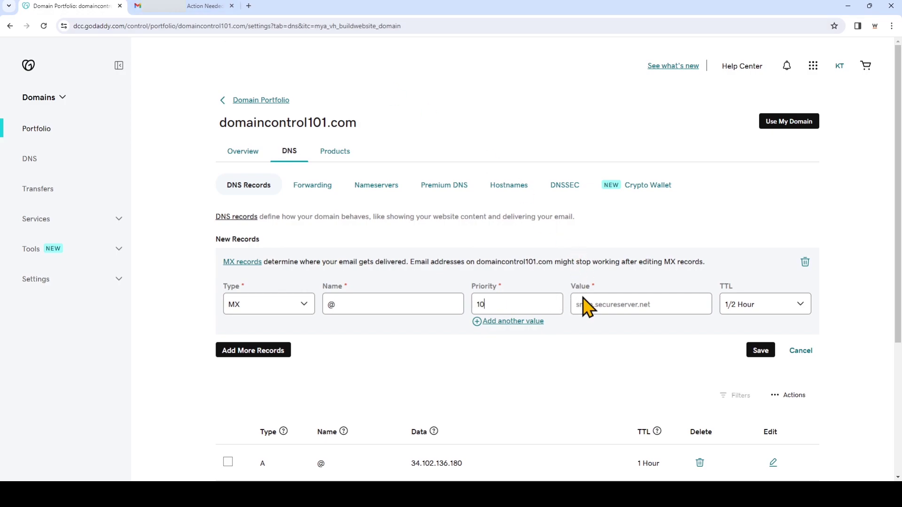
pyautogui.click(616, 304)
pyautogui.write('mai')
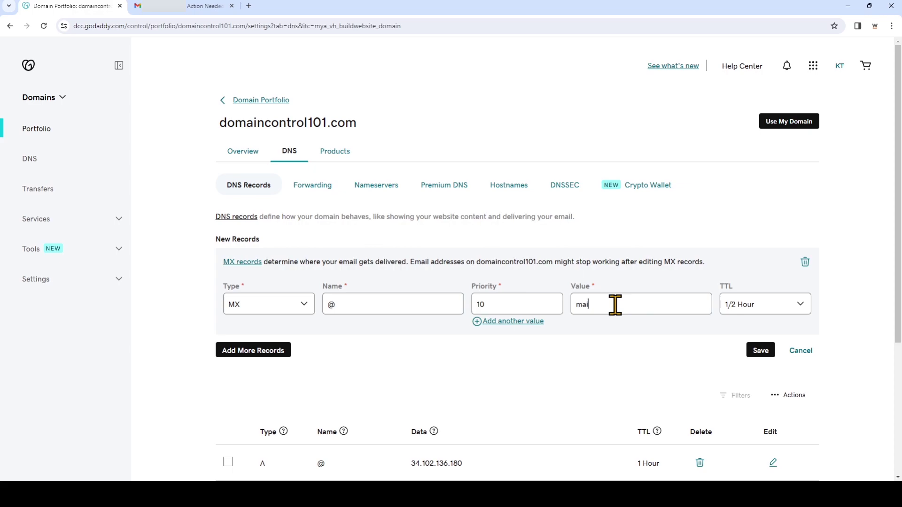
pyautogui.write('l2.sitemailserver.com')
pyautogui.click(777, 305)
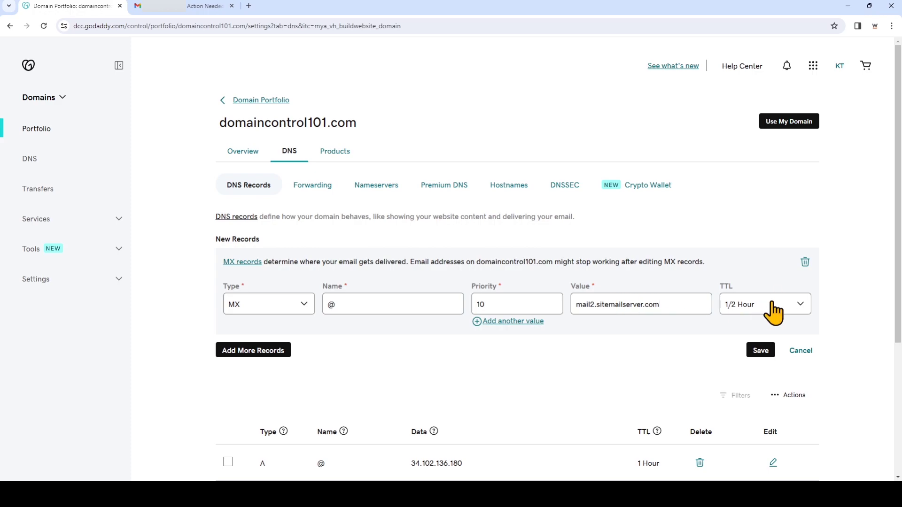
pyautogui.click(770, 336)
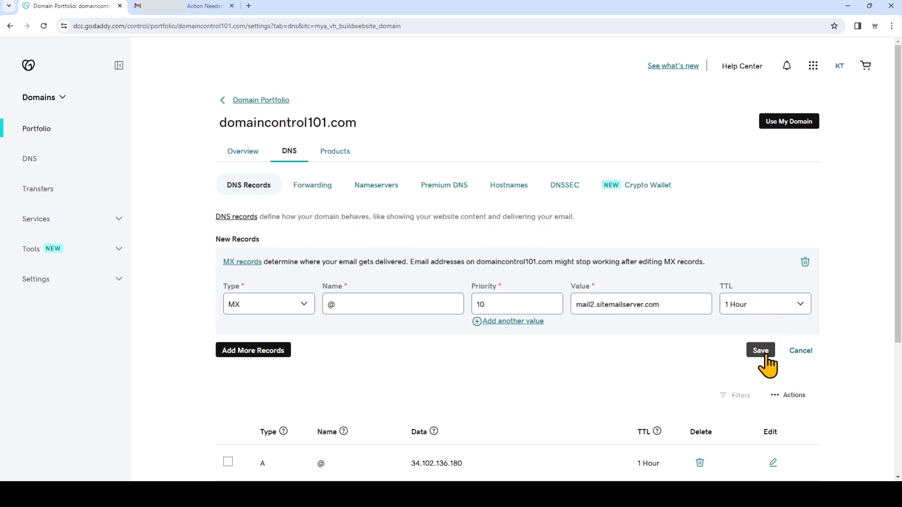
pyautogui.click(761, 351)
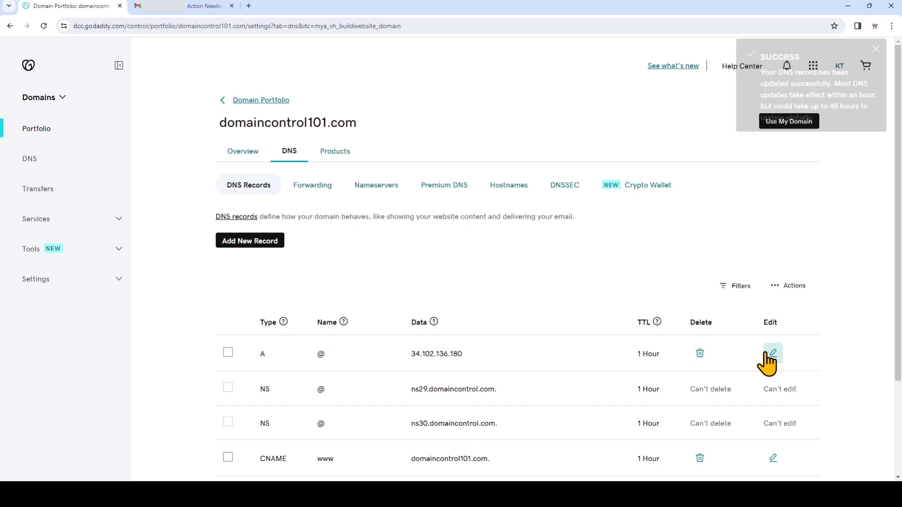
# Fill a second MX record with @, priority 20 and backup.sitemailserver.com, then recheck the email
pyautogui.scroll(-3, 638, 374)
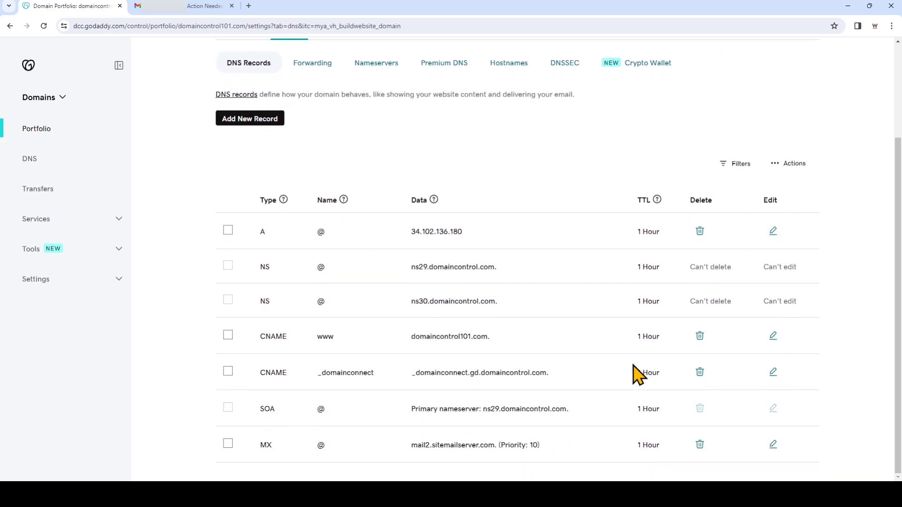
pyautogui.click(259, 136)
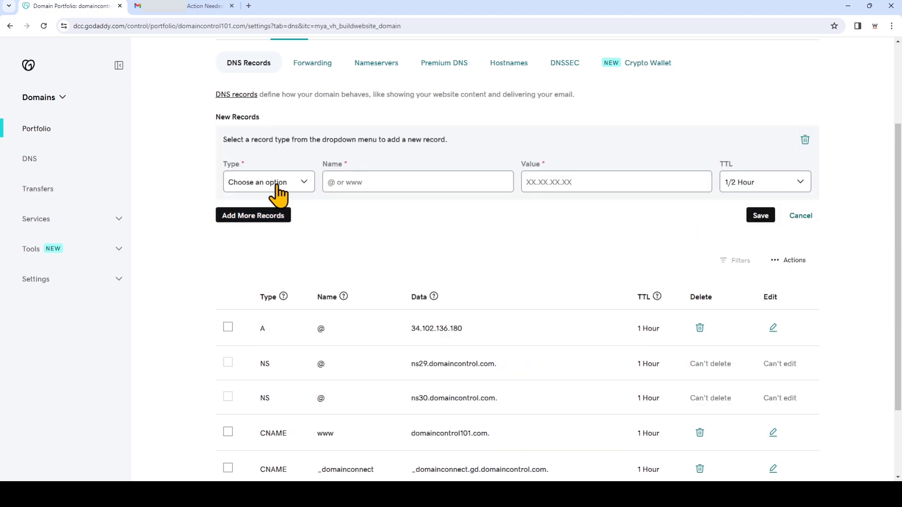
pyautogui.click(262, 246)
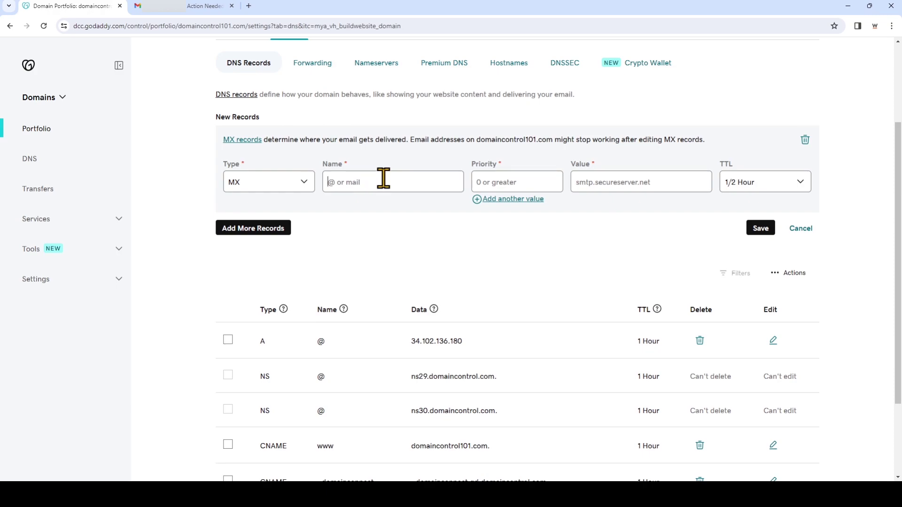
pyautogui.write('@')
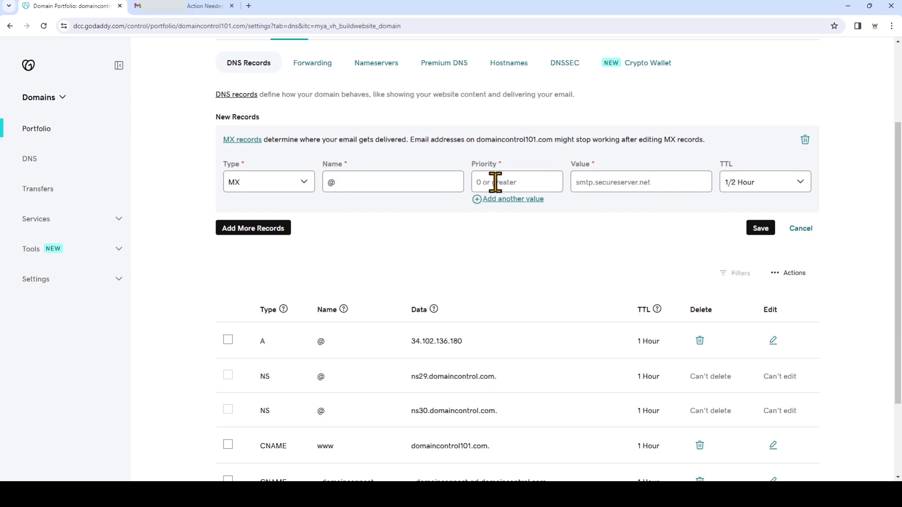
pyautogui.write('20')
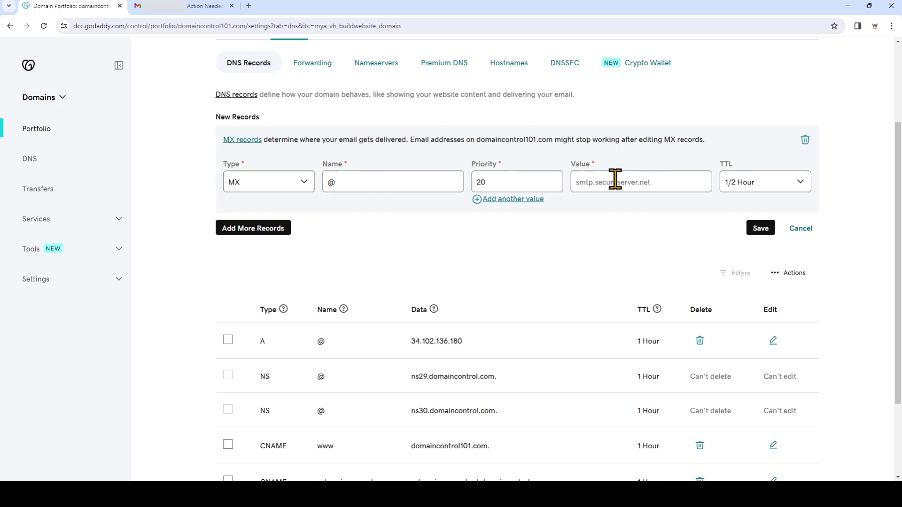
pyautogui.click(615, 180)
pyautogui.write('backup.sitemailserver.com')
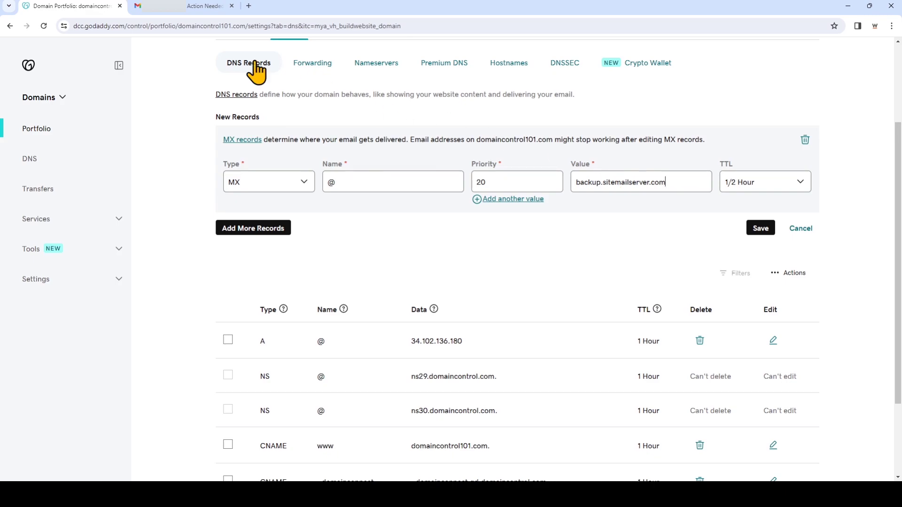
pyautogui.click(207, 6)
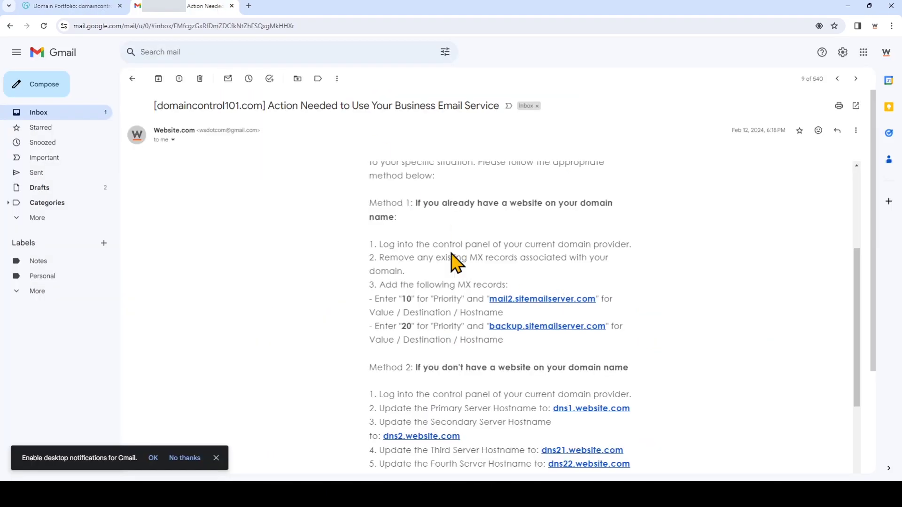
# Set the second MX record's TTL to 1 Hour and save it
pyautogui.click(70, 8)
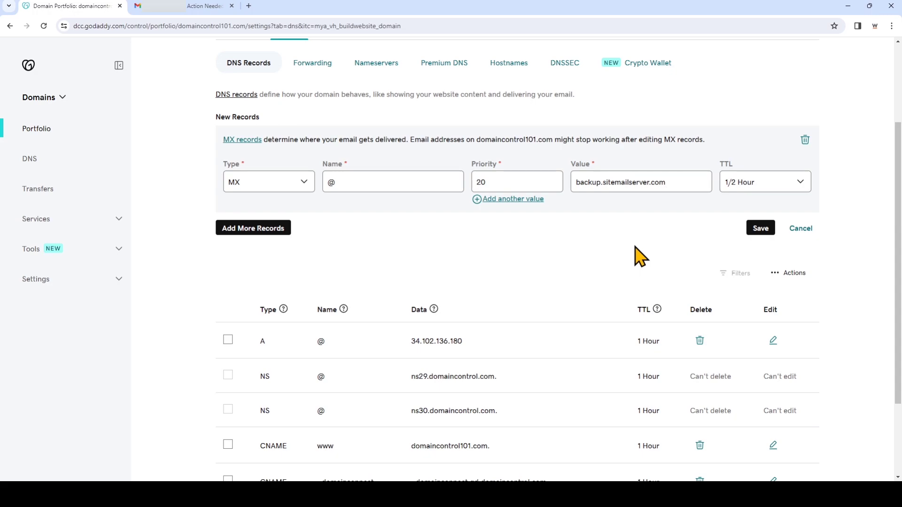
pyautogui.click(773, 217)
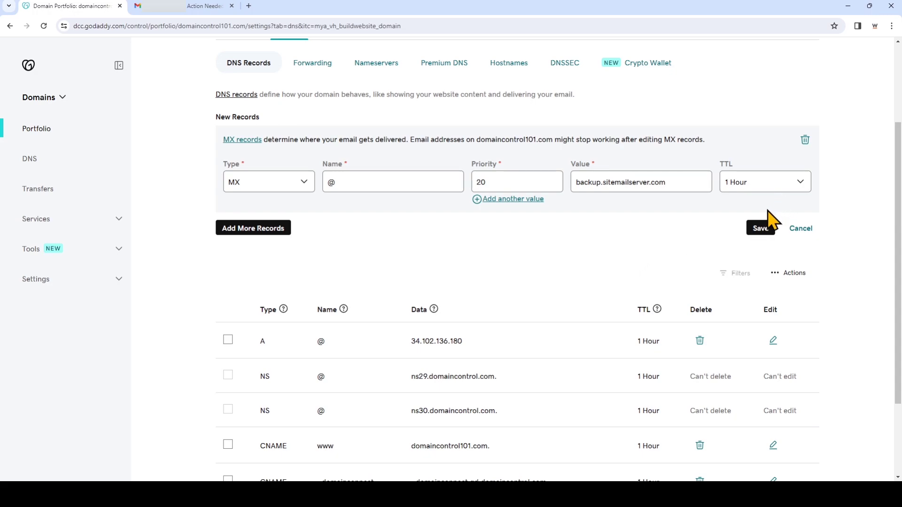
pyautogui.click(762, 228)
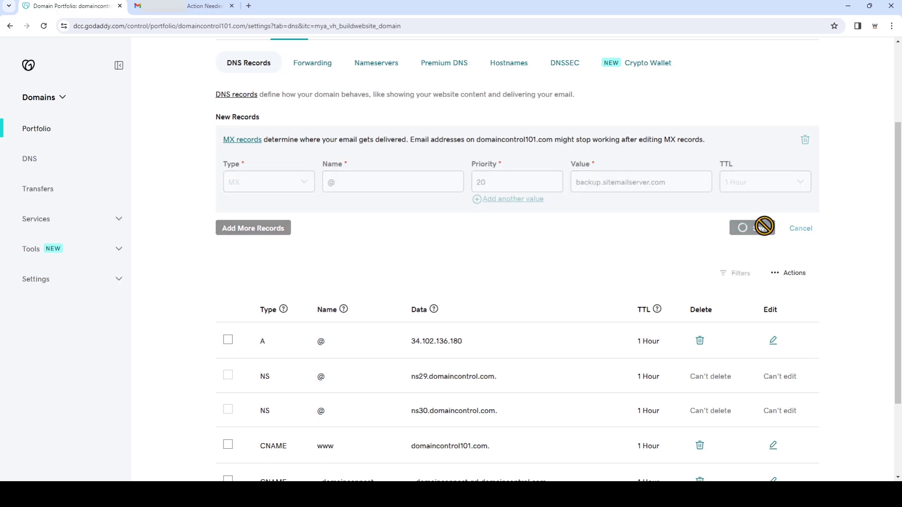